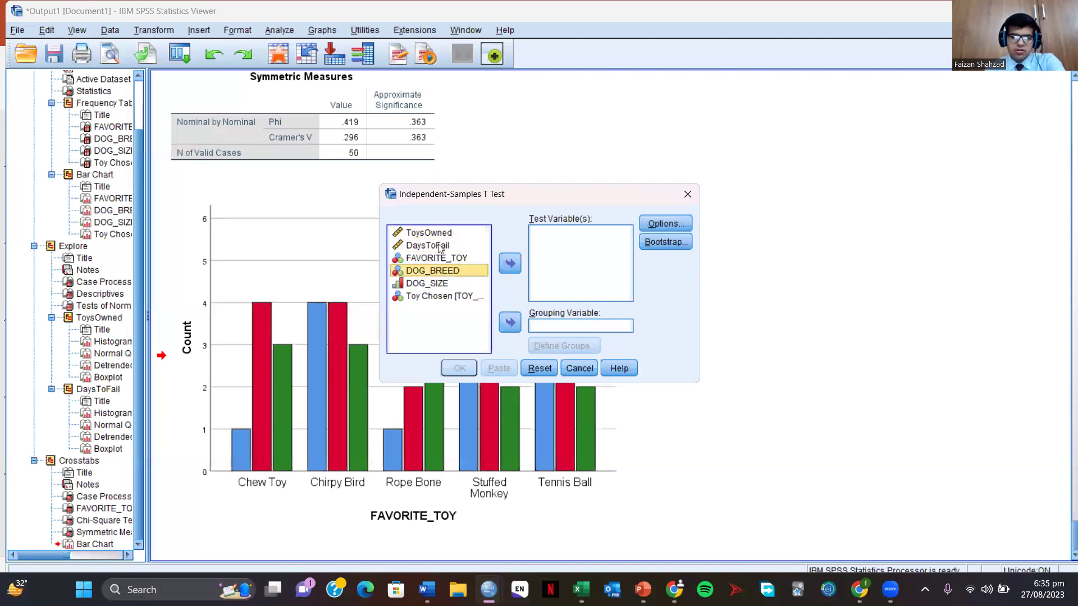
Assign DOG_SIZE as the grouping variable and DaysToFail as the test variable for the independent-samples t-test
key("Down")
left_click(511, 266)
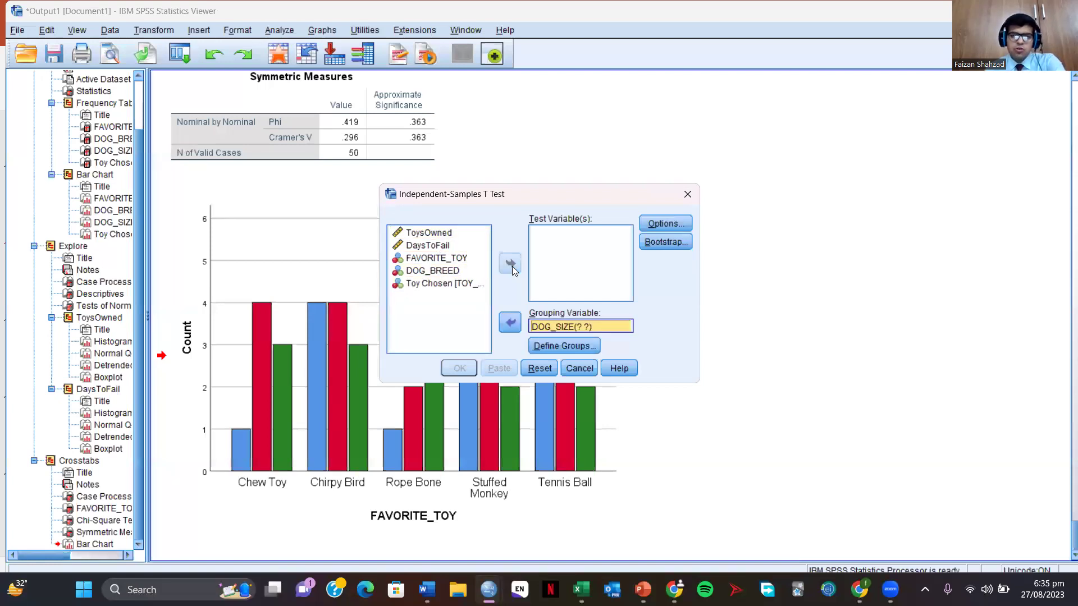
key("Up")
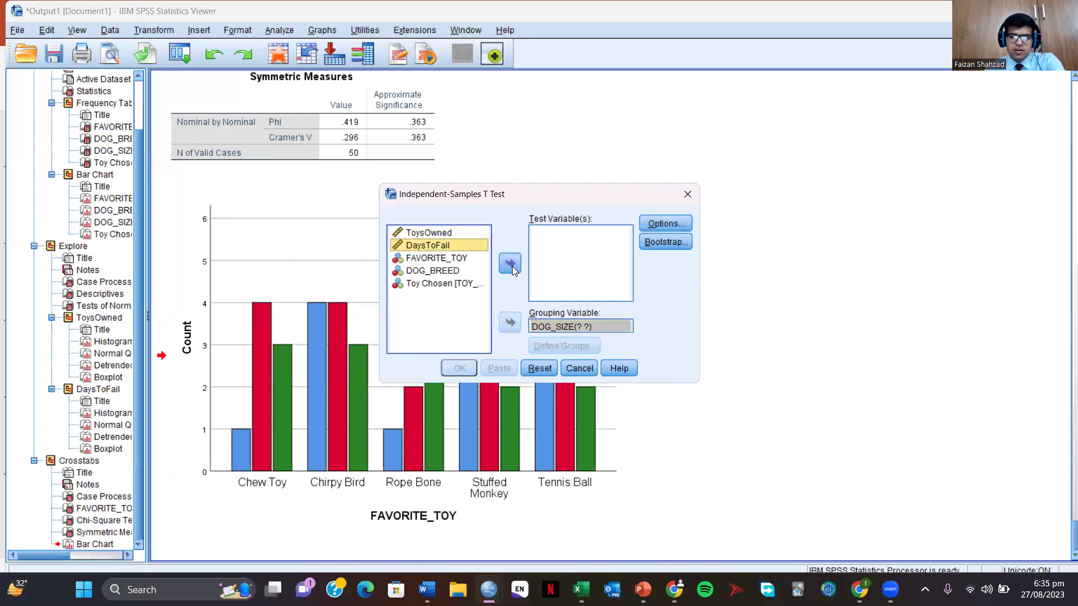
left_click(511, 266)
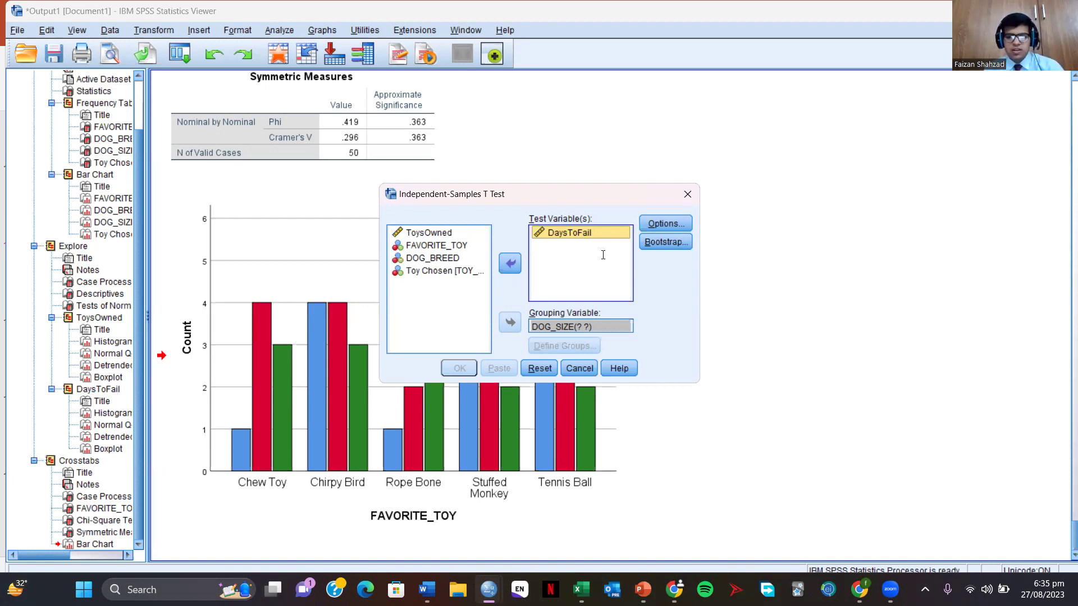
Review the t-test's confidence interval and missing-value options, keeping the existing settings
key("Tab")
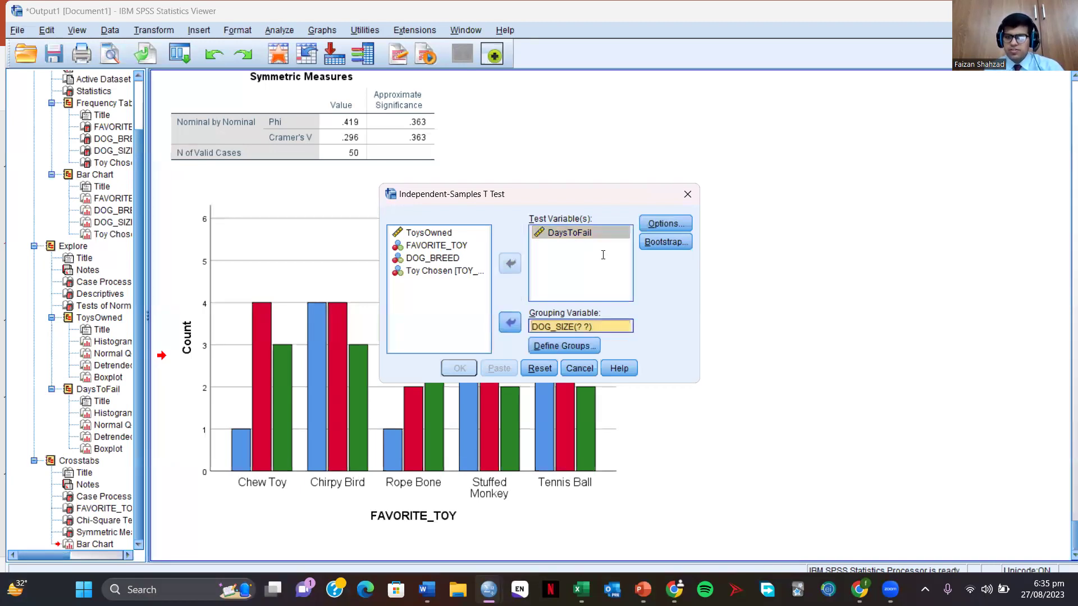
key("alt+d")
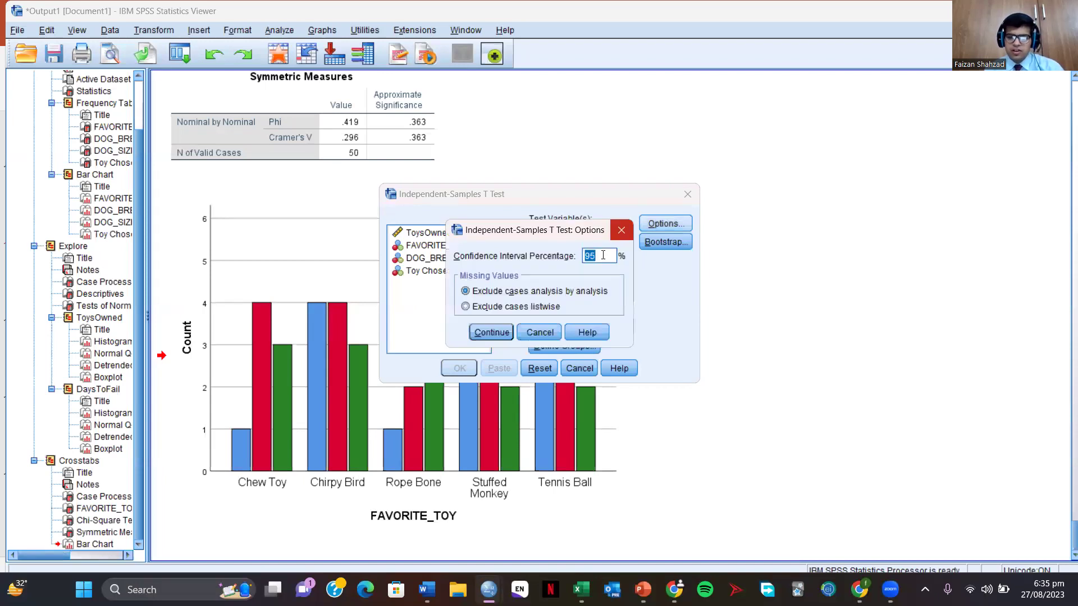
key("Return")
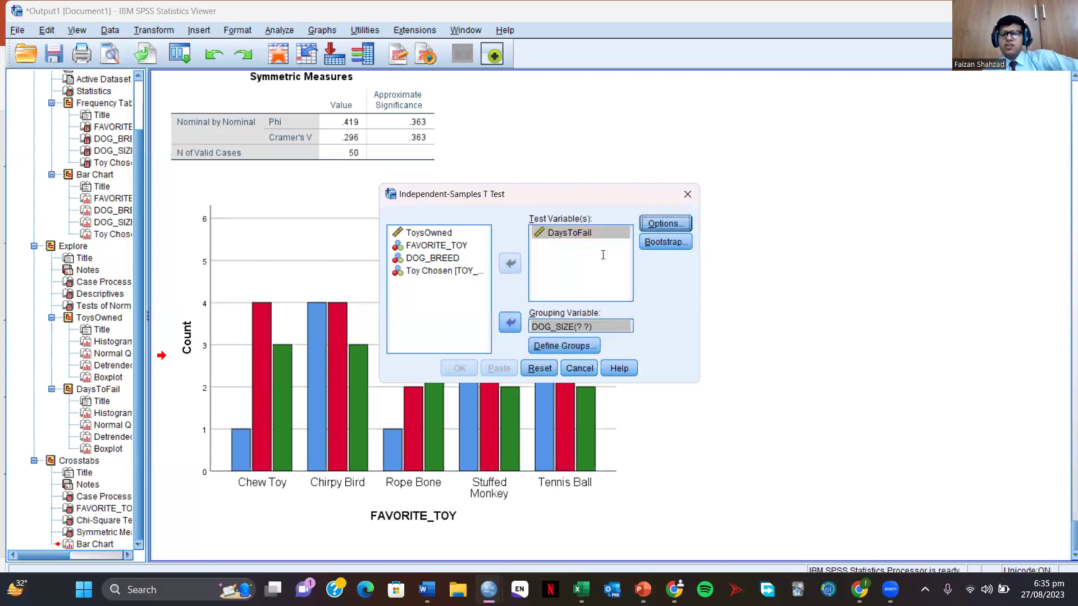
left_click(553, 328)
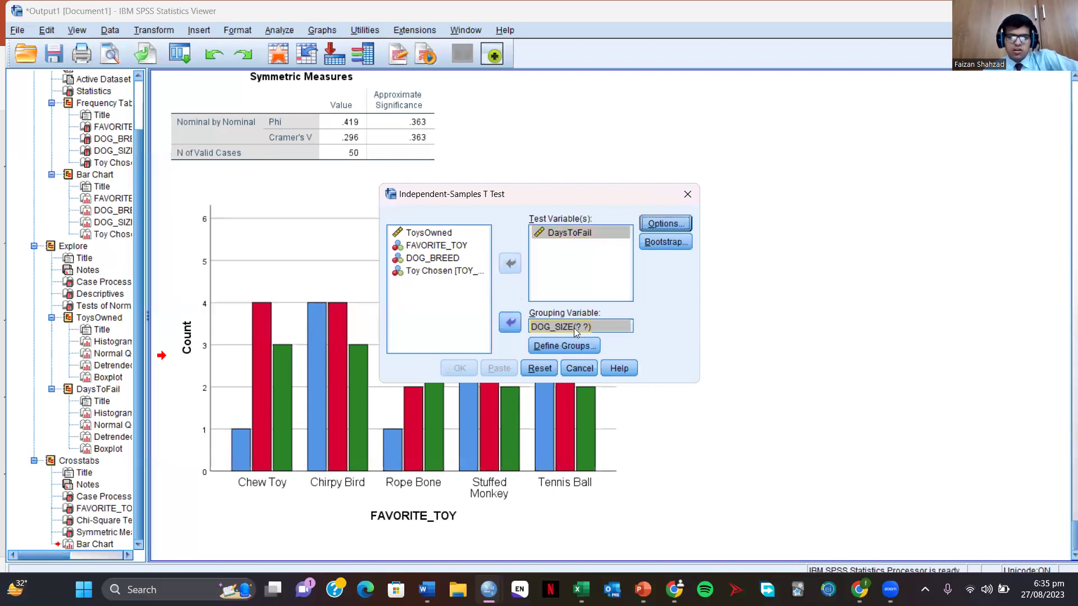
left_click(582, 104)
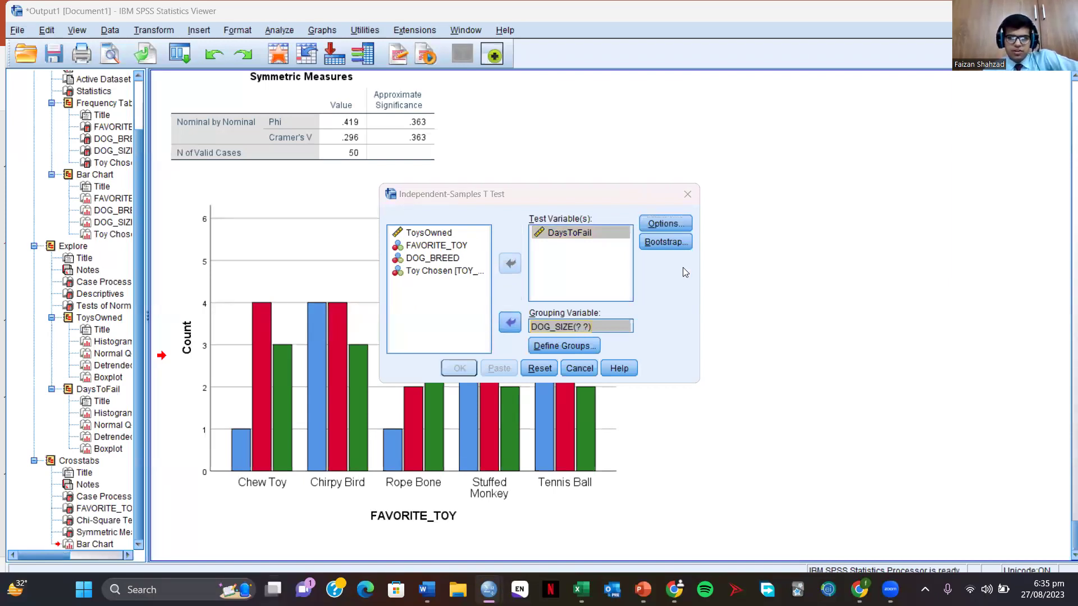
Switch to the MSAP DATA DOG TOYS dataset in the SPSS Data Editor and open the value labels of DOG_SIZE
key("super+Tab")
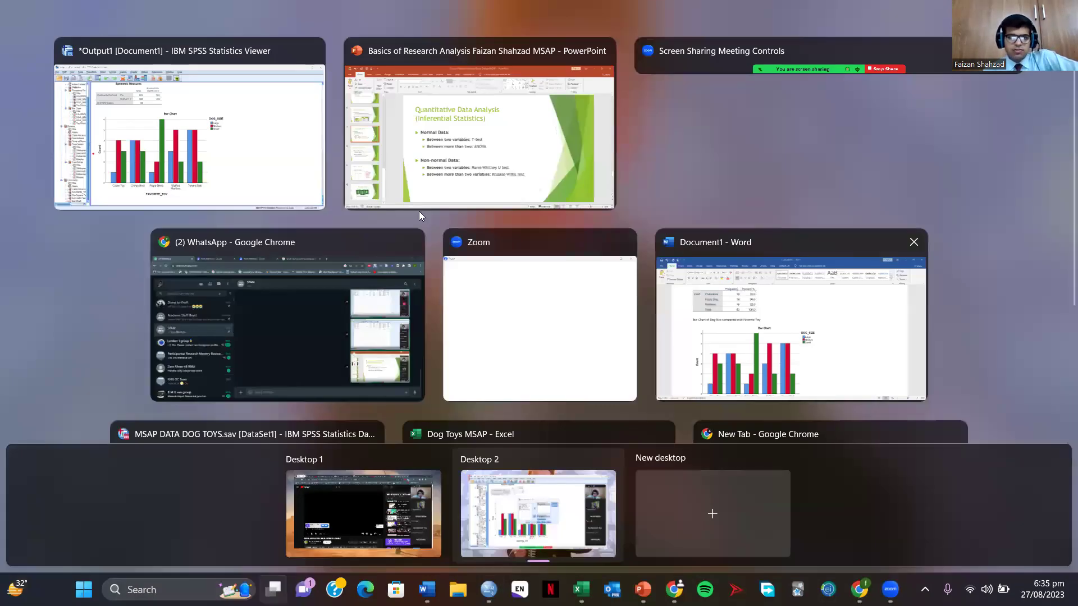
key("Return")
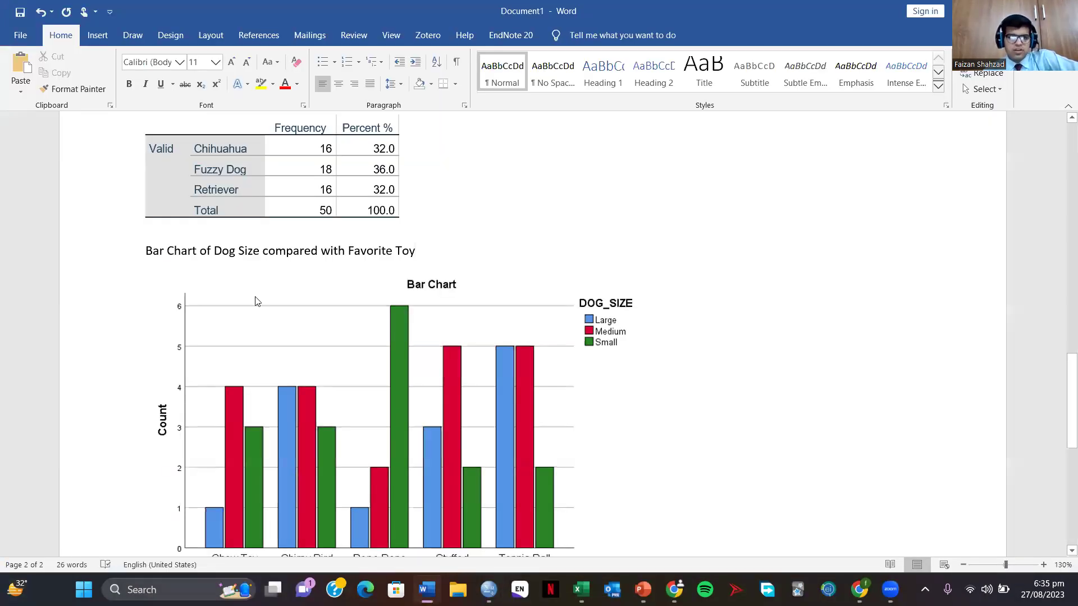
key("super+Tab")
key("Return")
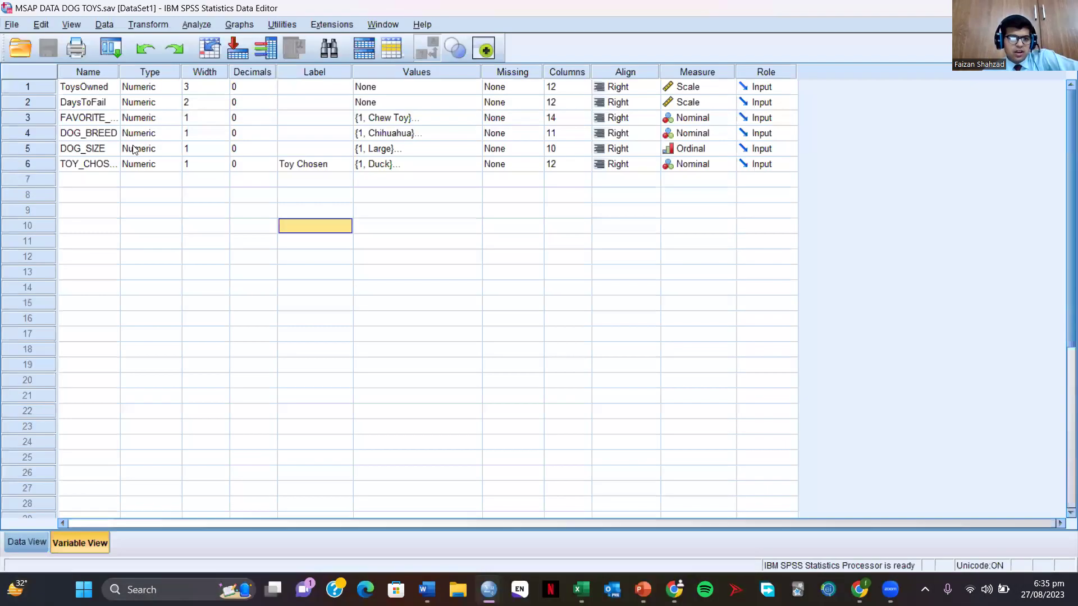
double_click(470, 155)
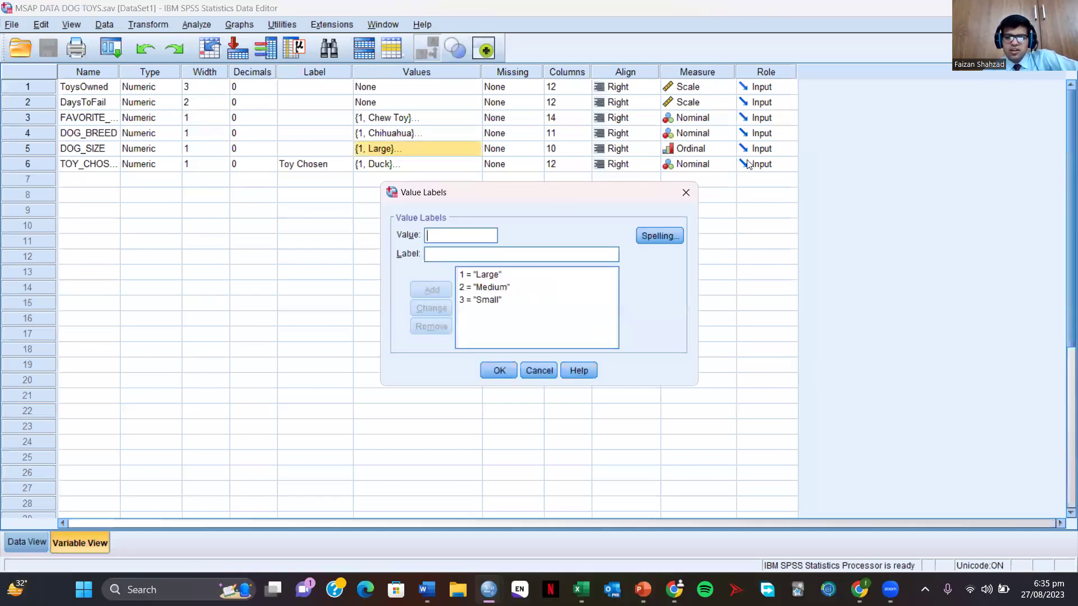
Check which codes stand for the dog sizes, and close the value labels without changing them
key("super+Tab")
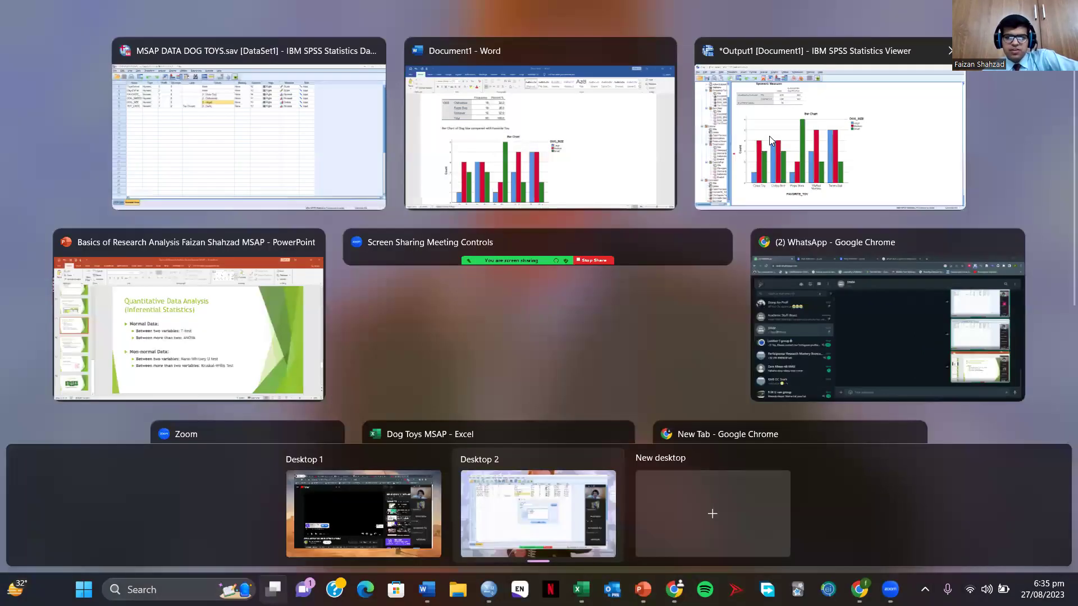
key("alt+Tab")
key("super+Tab")
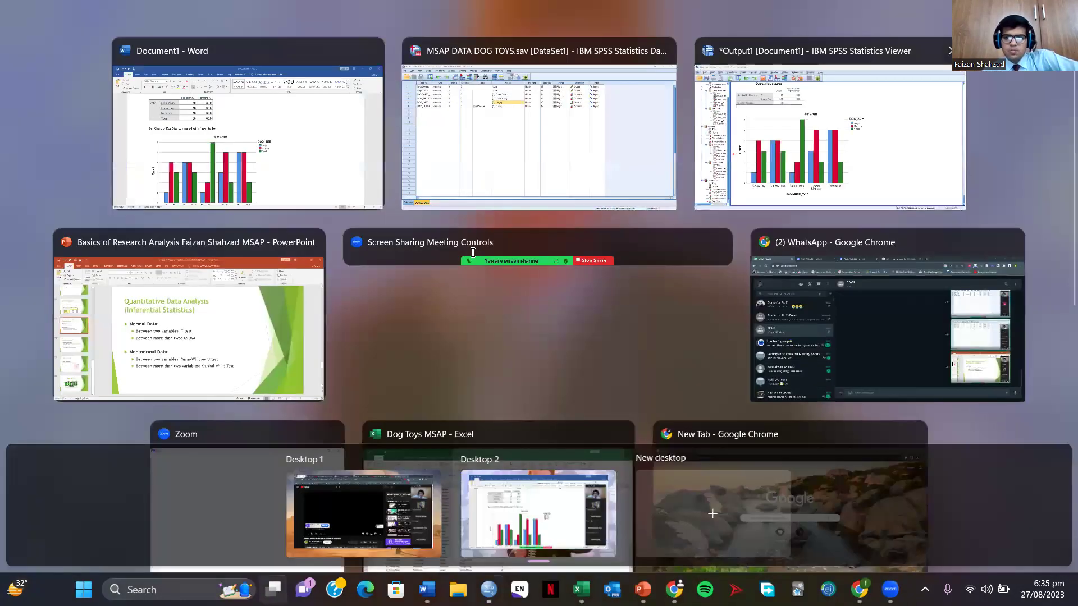
left_click(568, 169)
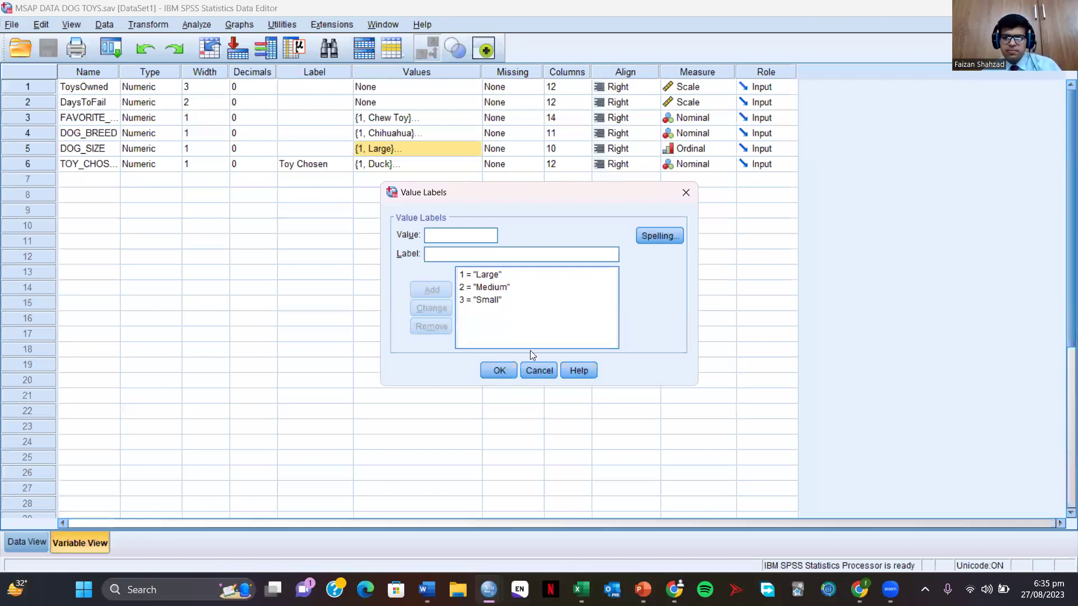
key("super+Tab")
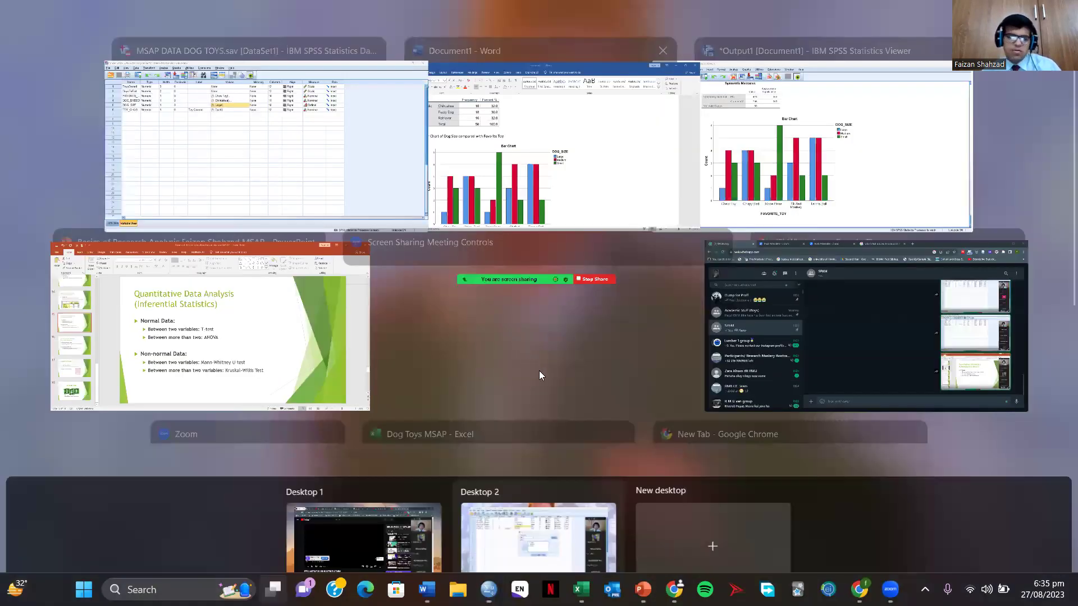
key("super+Tab")
left_click(540, 371)
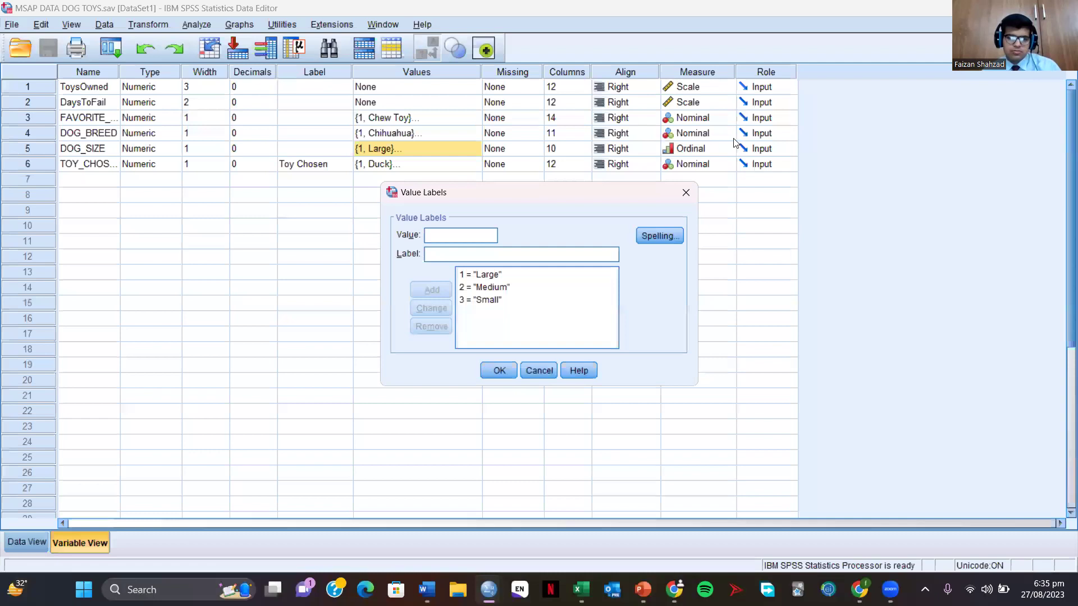
key("Escape")
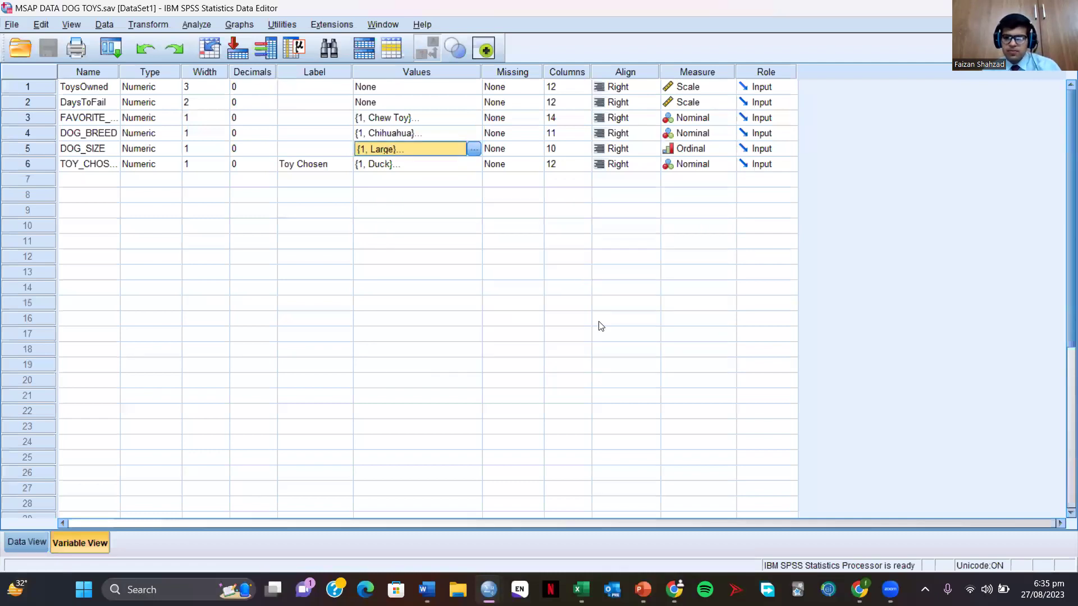
Return to the t-test setup, define the DOG_SIZE groups as 1 and 3, and run the test
key("alt+Tab")
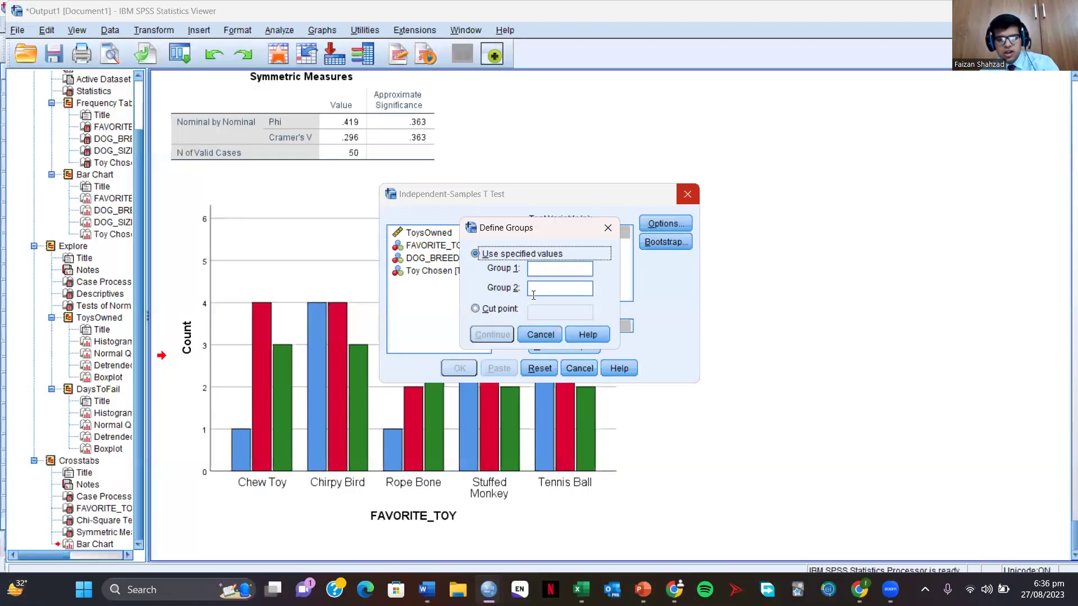
key("Tab")
type("1")
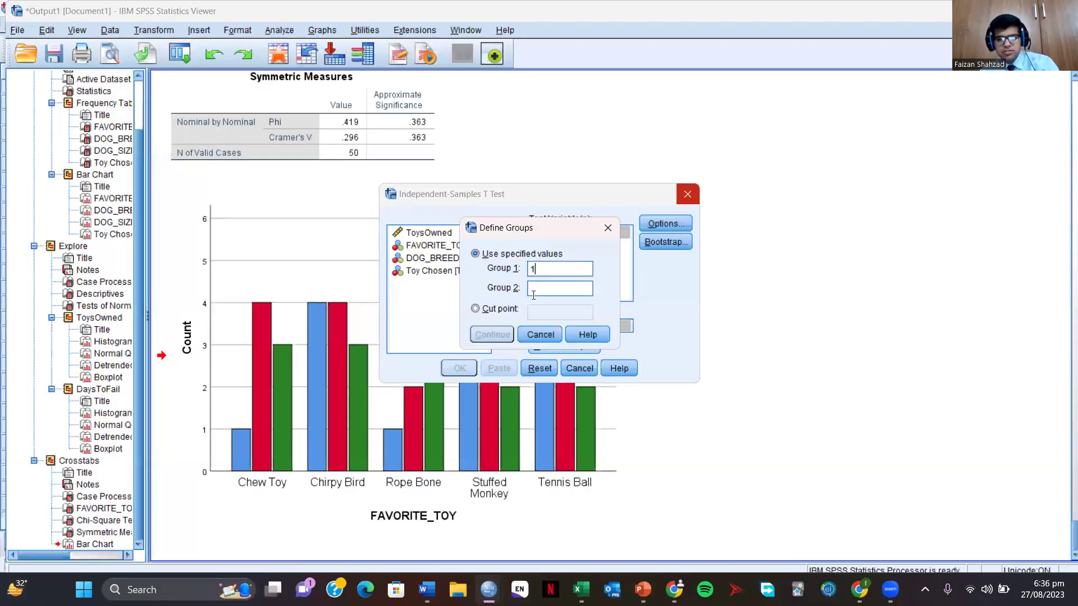
left_click(533, 294)
type("3")
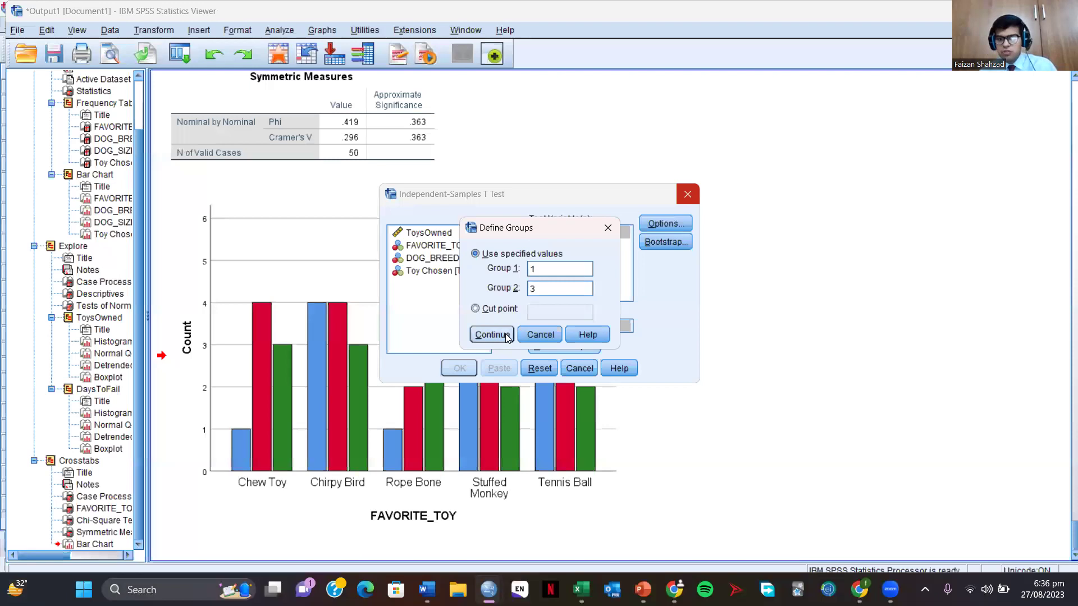
left_click(506, 336)
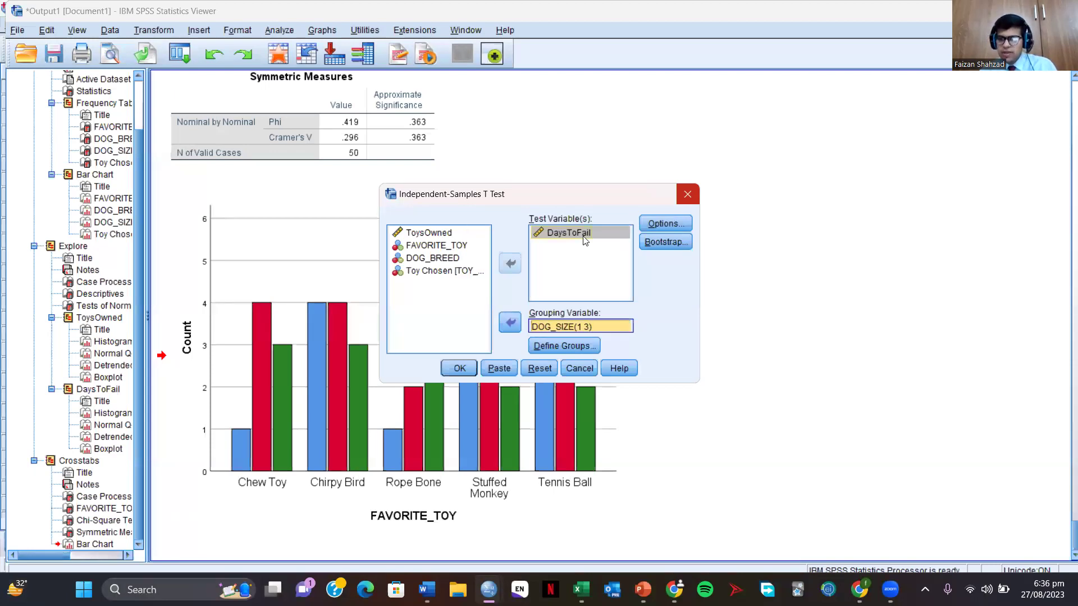
left_click(459, 370)
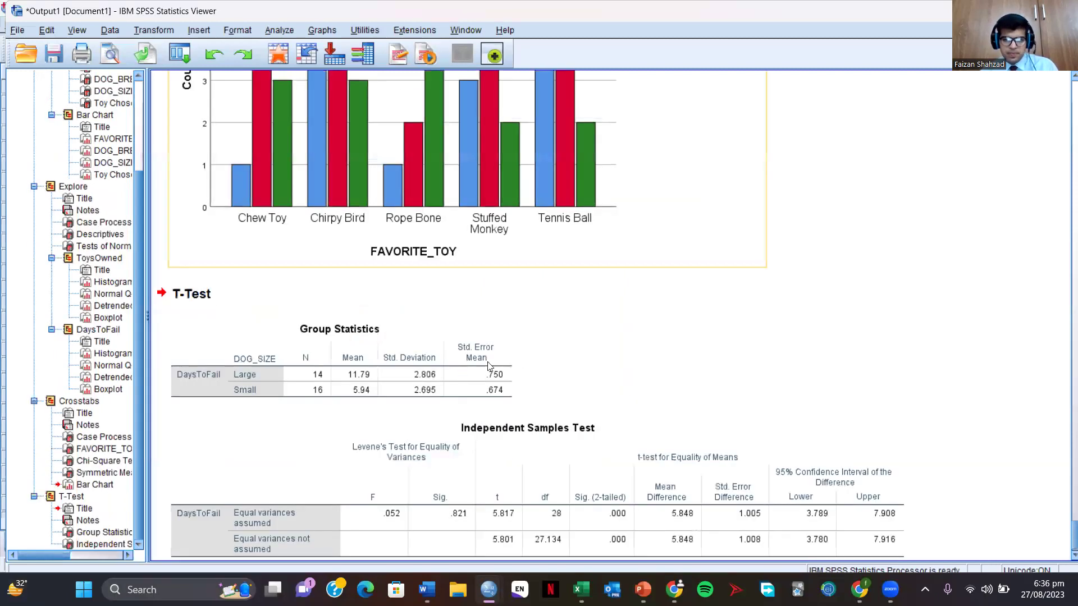
Examine the Group Statistics and Independent Samples Test tables in the T-Test output
scroll(393, 357, "down", 1)
left_click(328, 349)
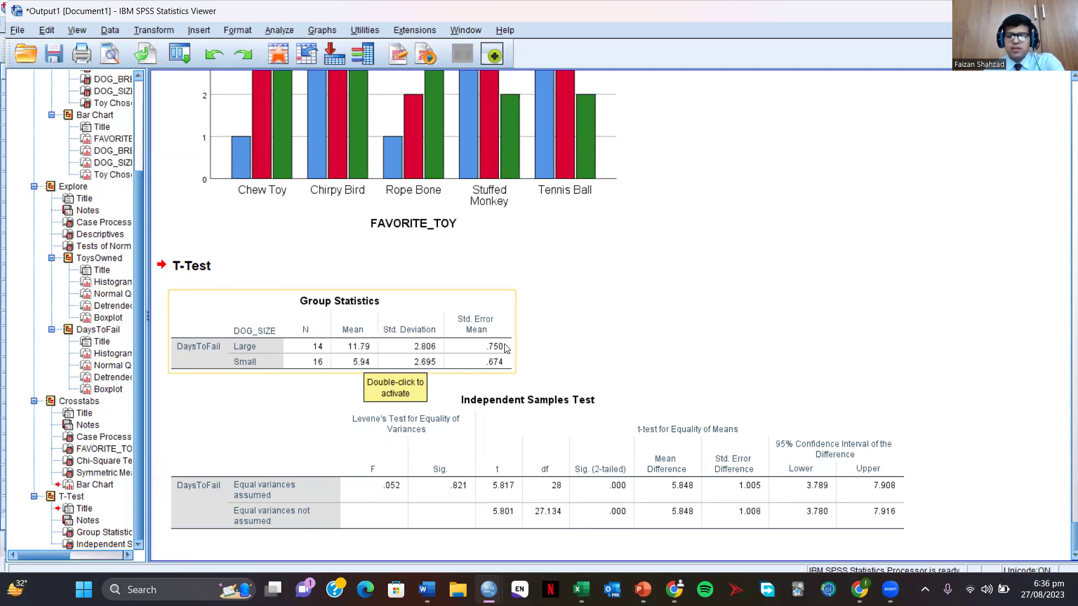
left_click(246, 491)
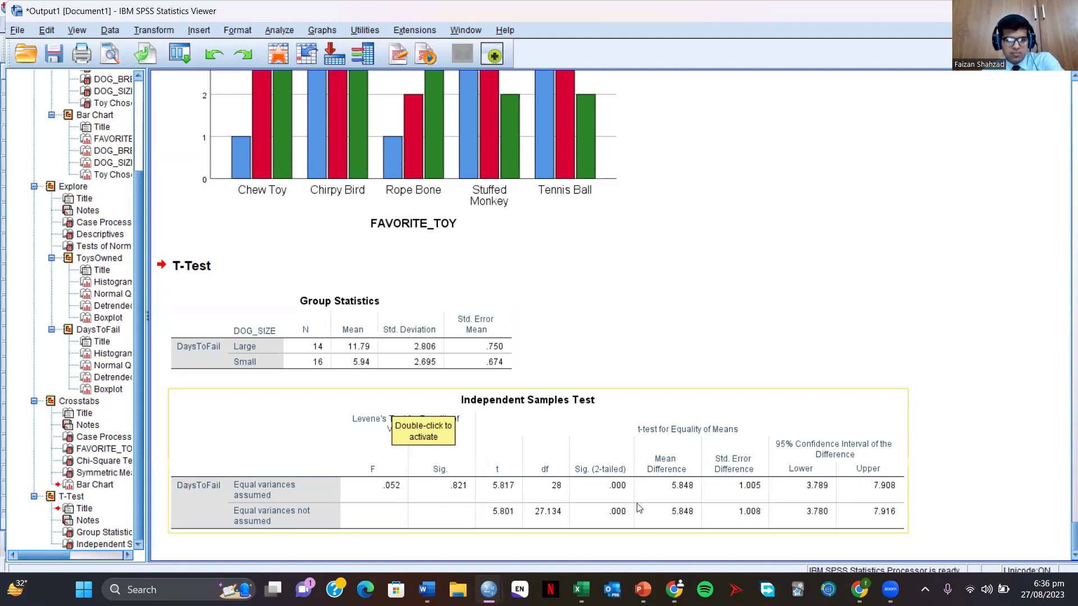
left_click(858, 344)
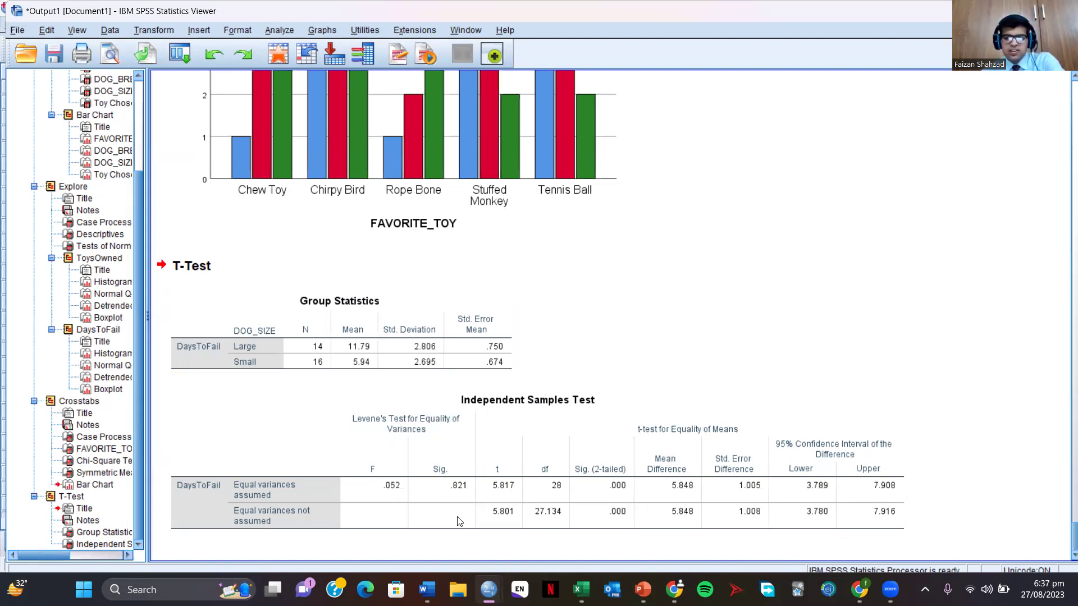
left_click(704, 474)
left_click(867, 235)
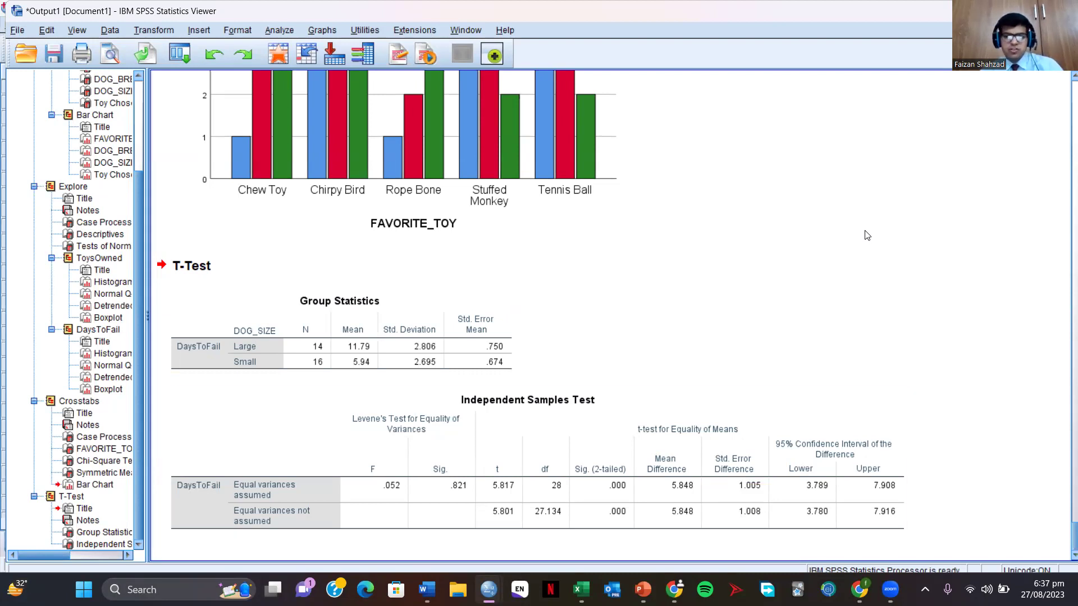
left_click(443, 505)
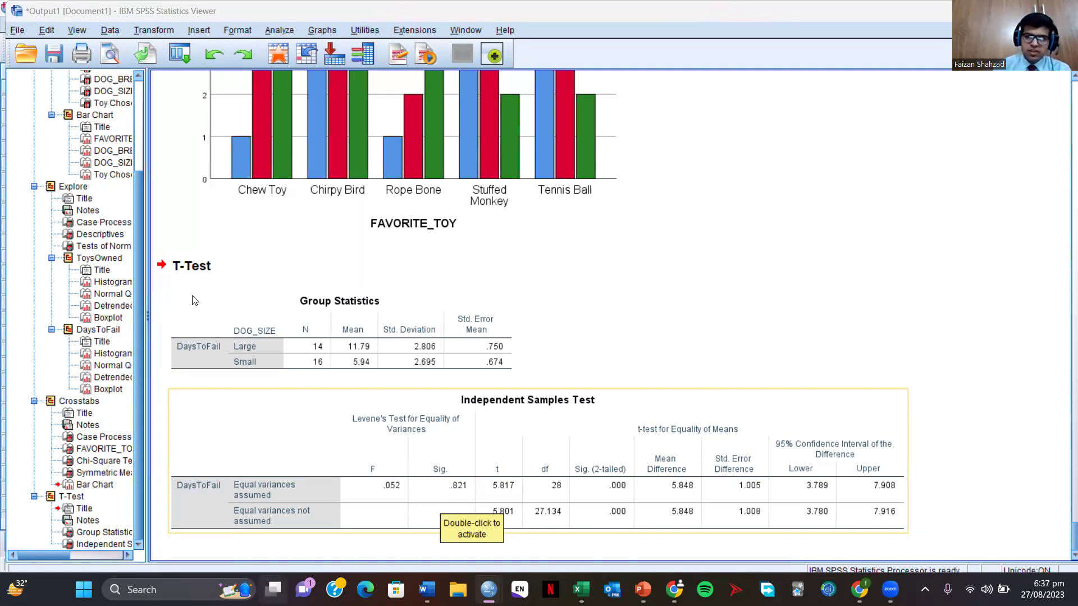
Switch to the PowerPoint presentation and review the inferential statistics slides on the p-value and on tests for normal and non-normal data
key("super+Tab")
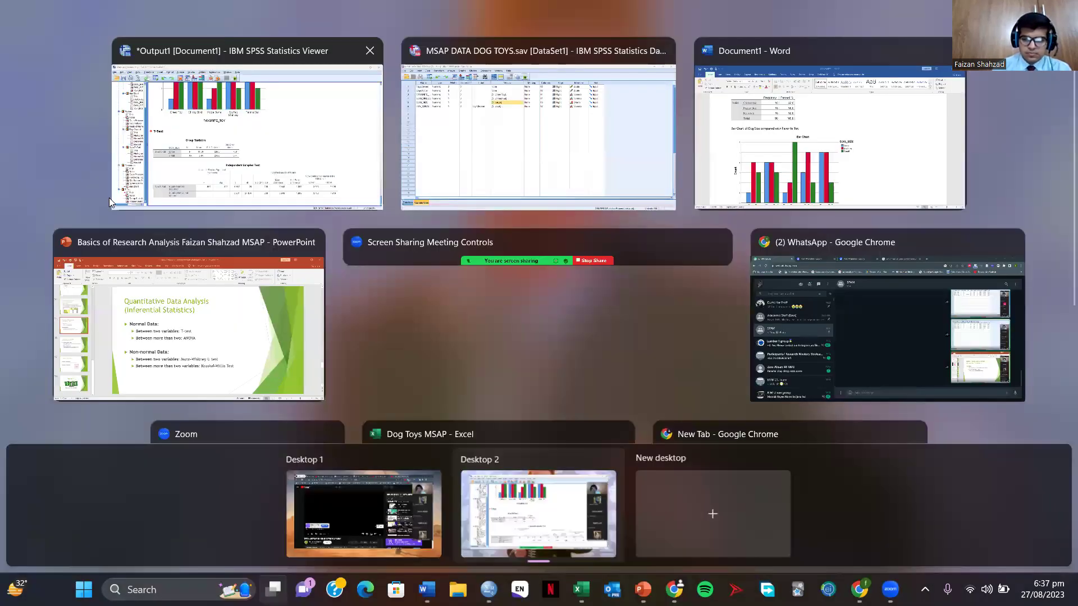
left_click(659, 348)
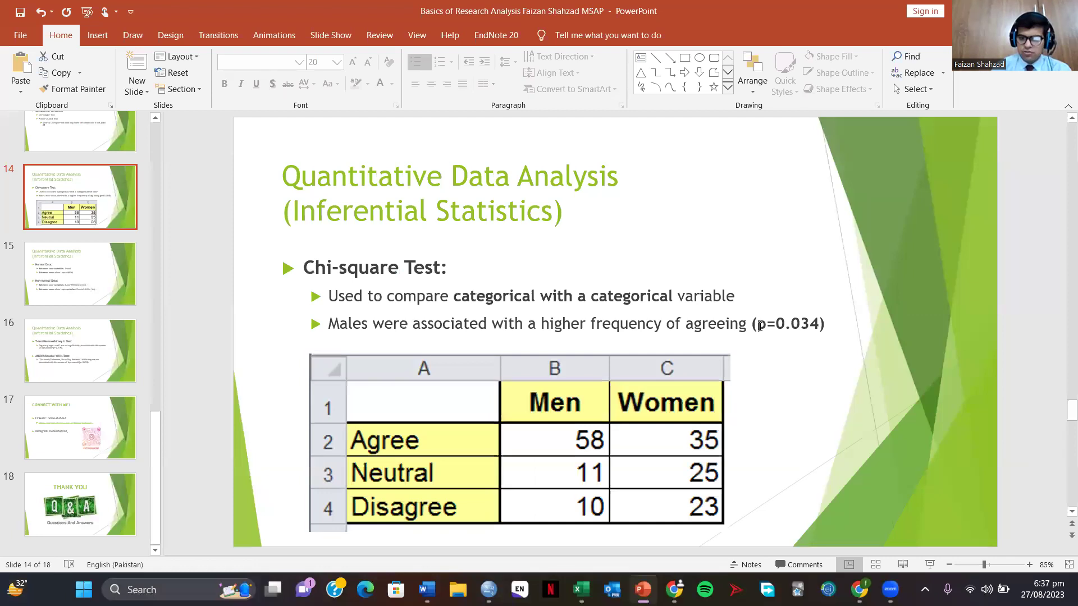
key("Page_Up")
key("Page_Up")
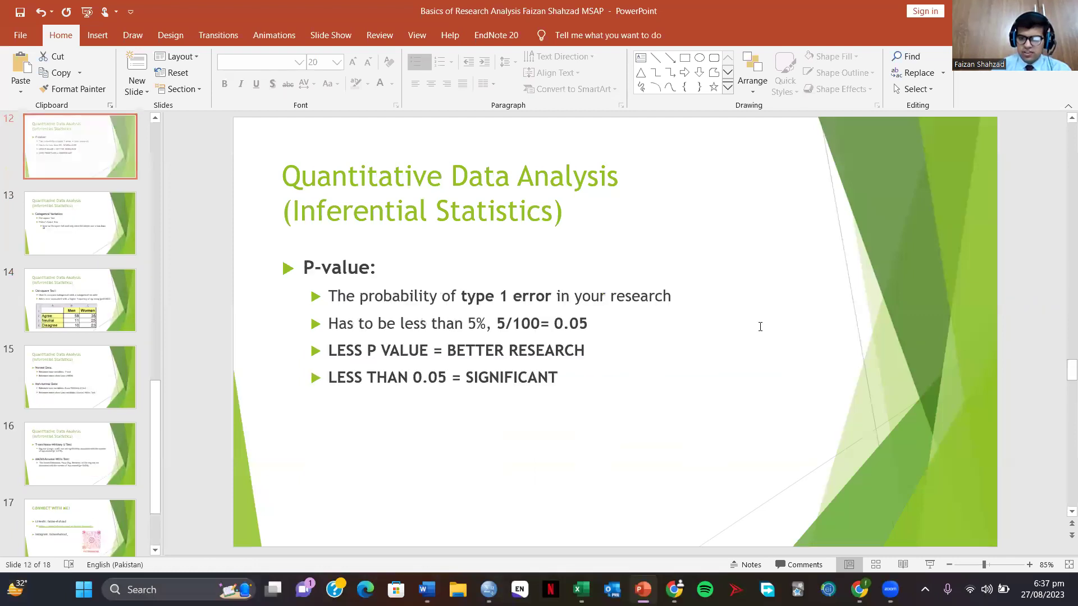
scroll(520, 279, "down", 3)
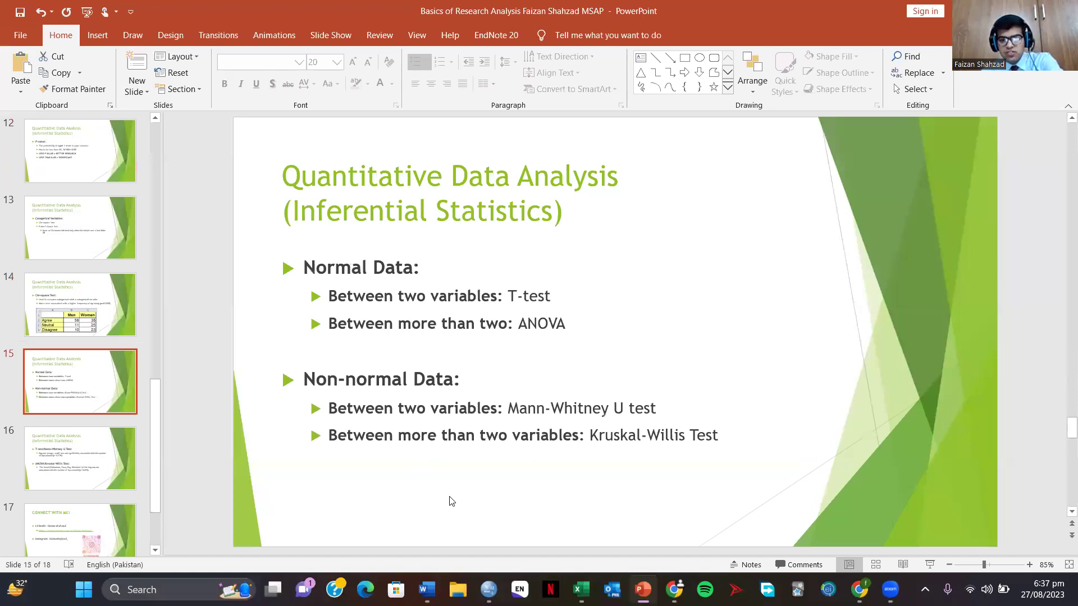
Switch back to the SPSS Statistics Viewer and select the Group Statistics table in the T-Test output
key("super+Tab")
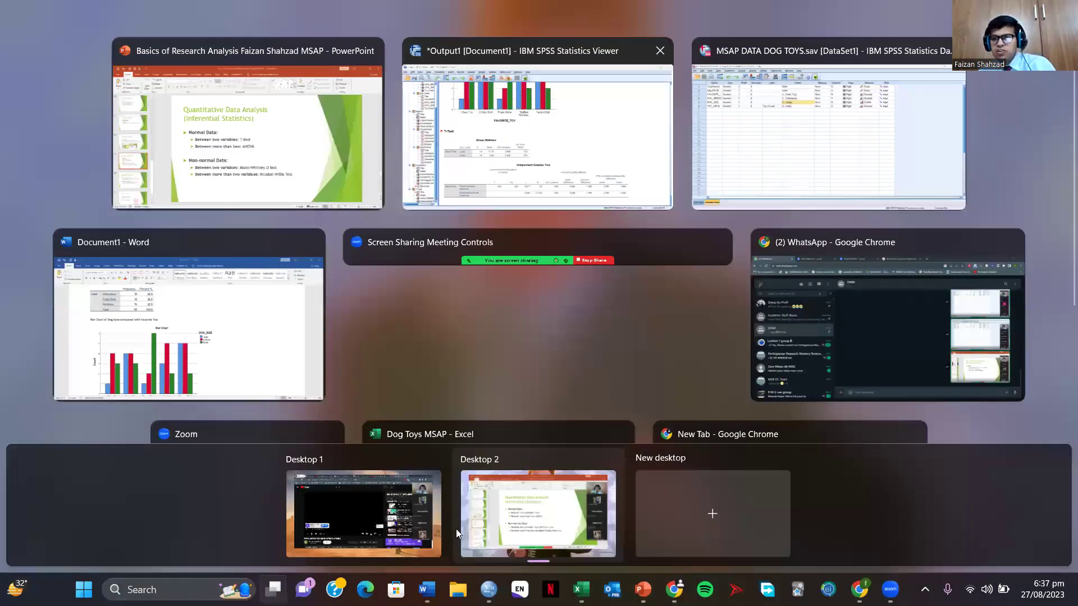
left_click(456, 529)
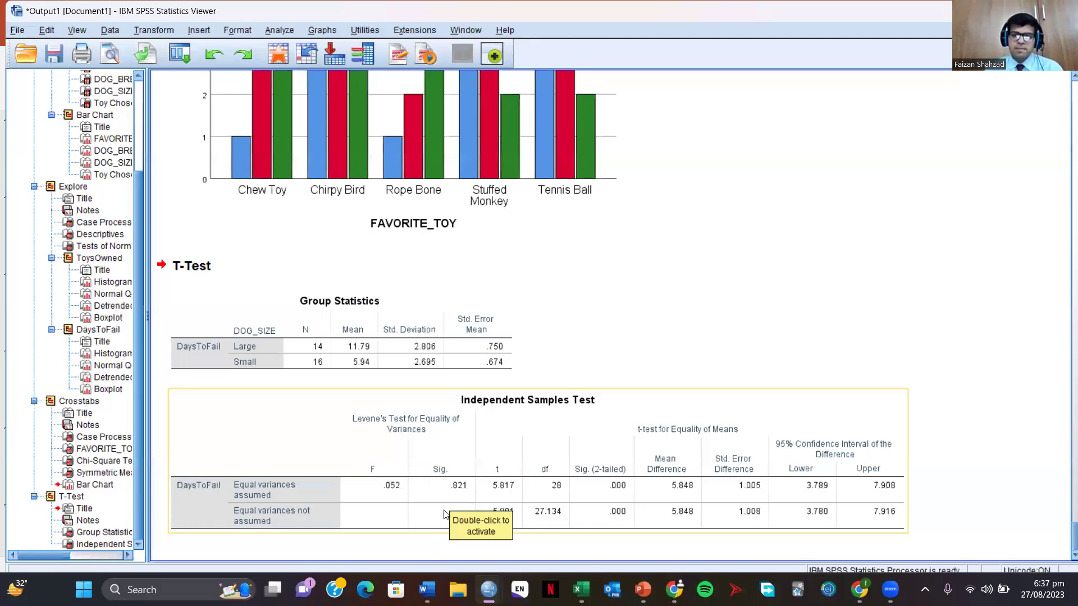
key("Up")
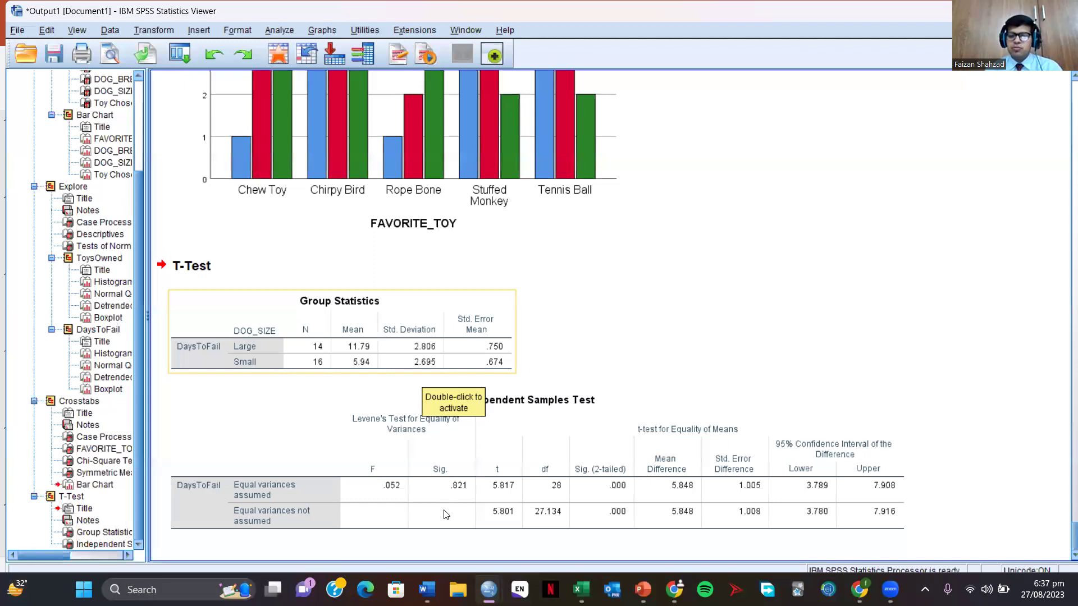
Select the Independent Samples Test table, and switch to the PowerPoint presentation in a maximized window
left_click(441, 479)
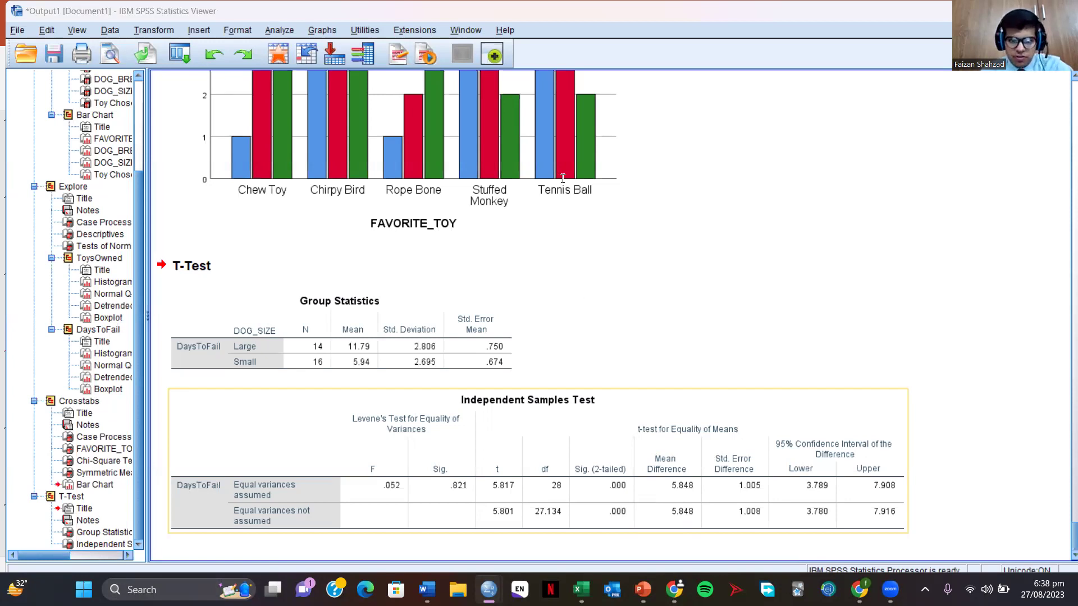
key("super+Tab")
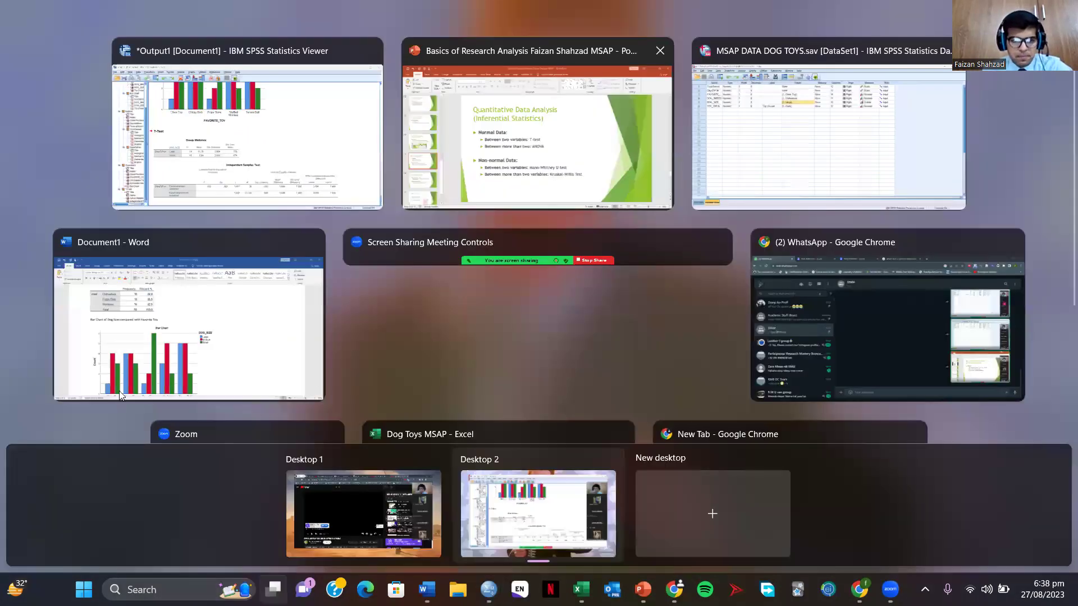
left_click(566, 283)
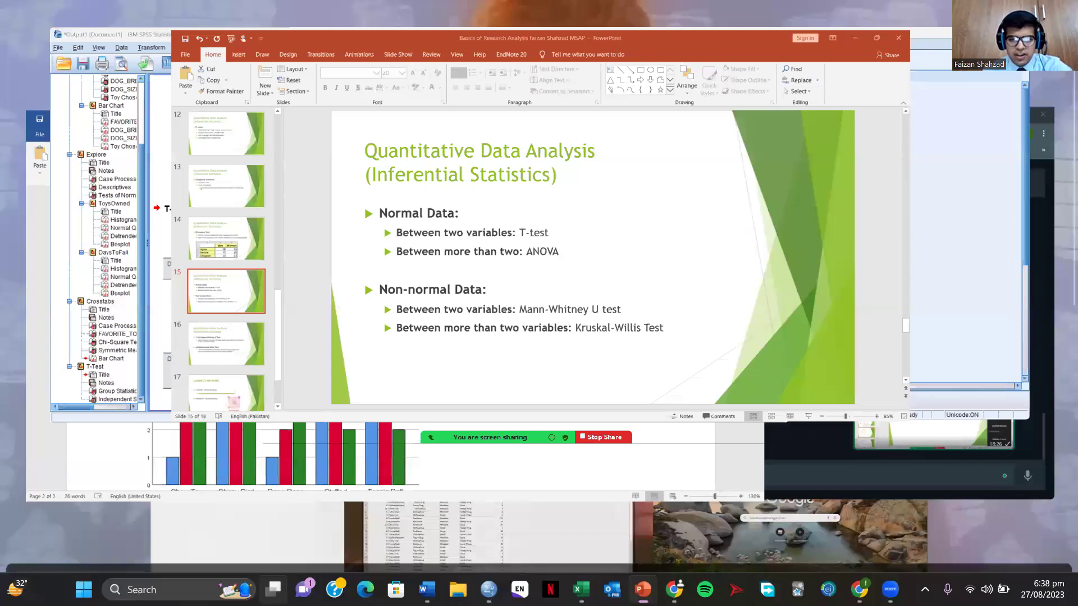
key("super+Up")
Add an empty indented sub-bullet beneath "Between two variables: T-test" on the normal and non-normal data slide
left_click(566, 288)
key("Return")
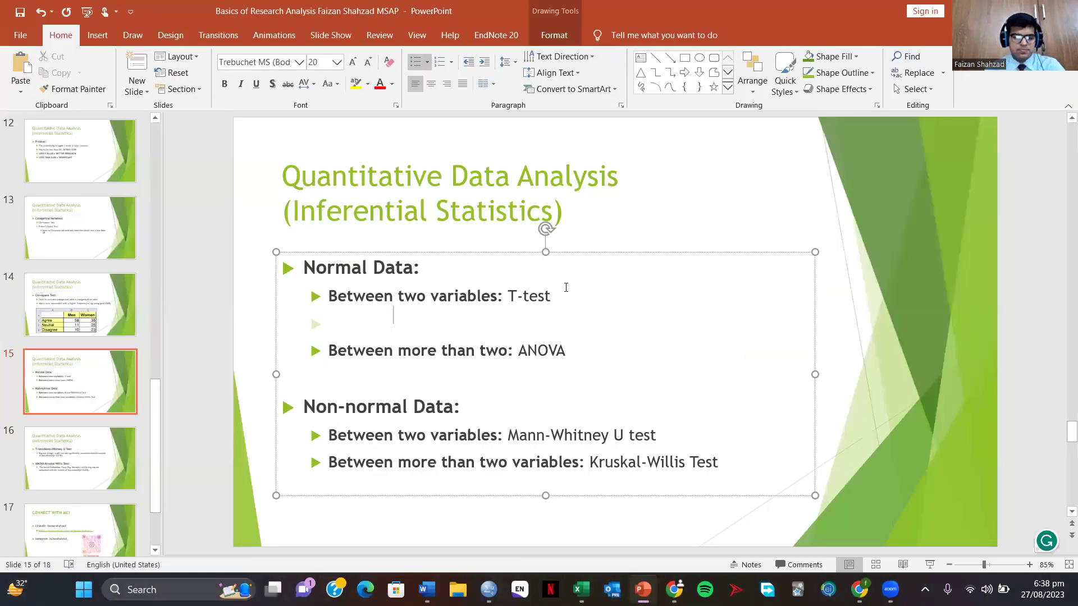
key("Tab")
type("Th")
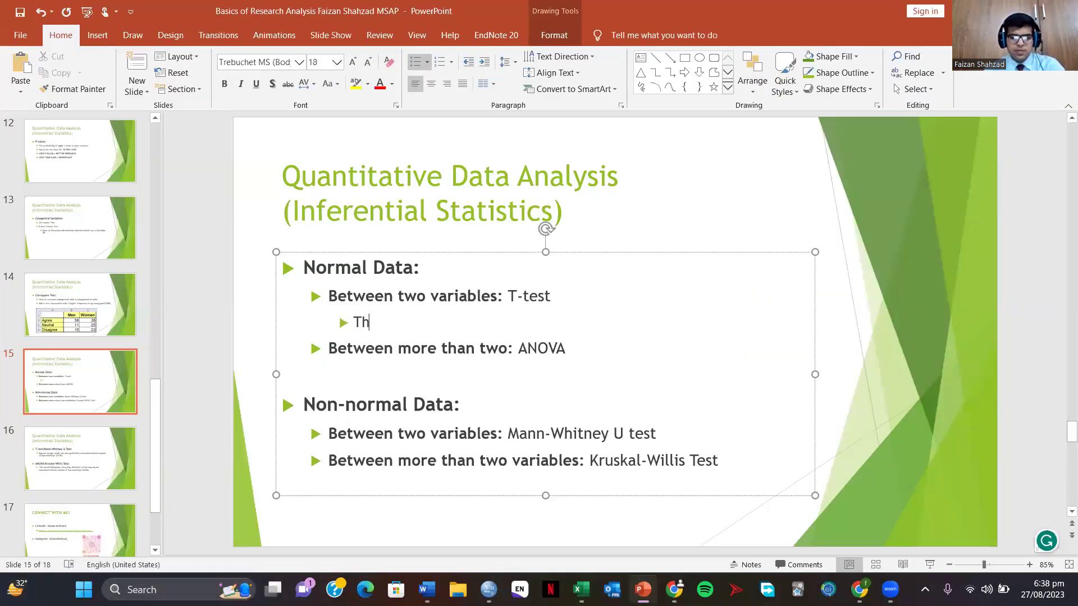
type("e mea")
key("BackSpace")
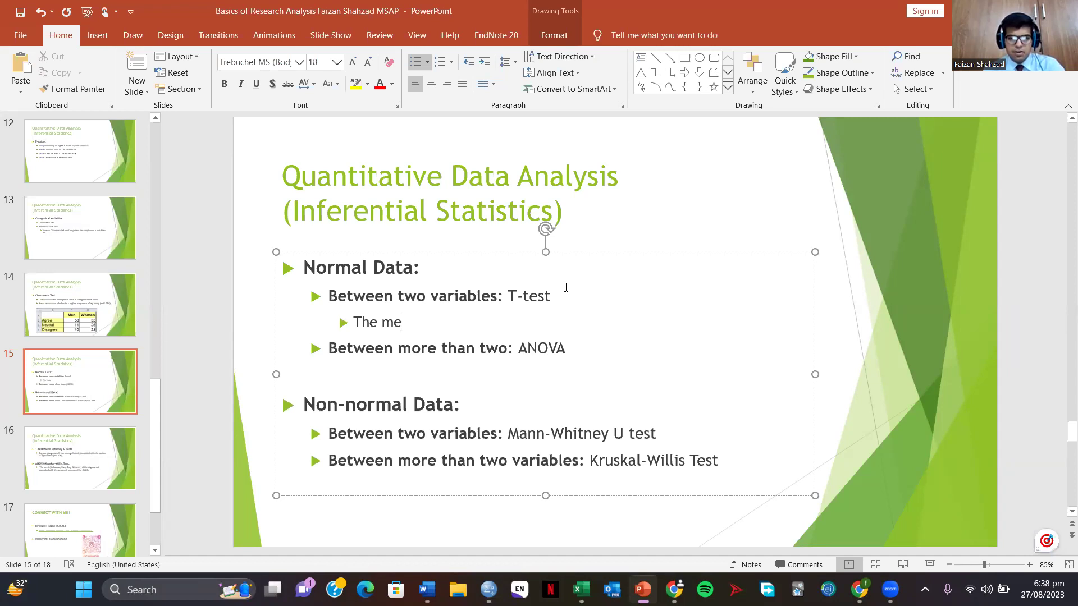
key("BackSpace")
key("BackSpace")
key("BackSpace")
key("BackSpace")
key("BackSpace")
key("BackSpace")
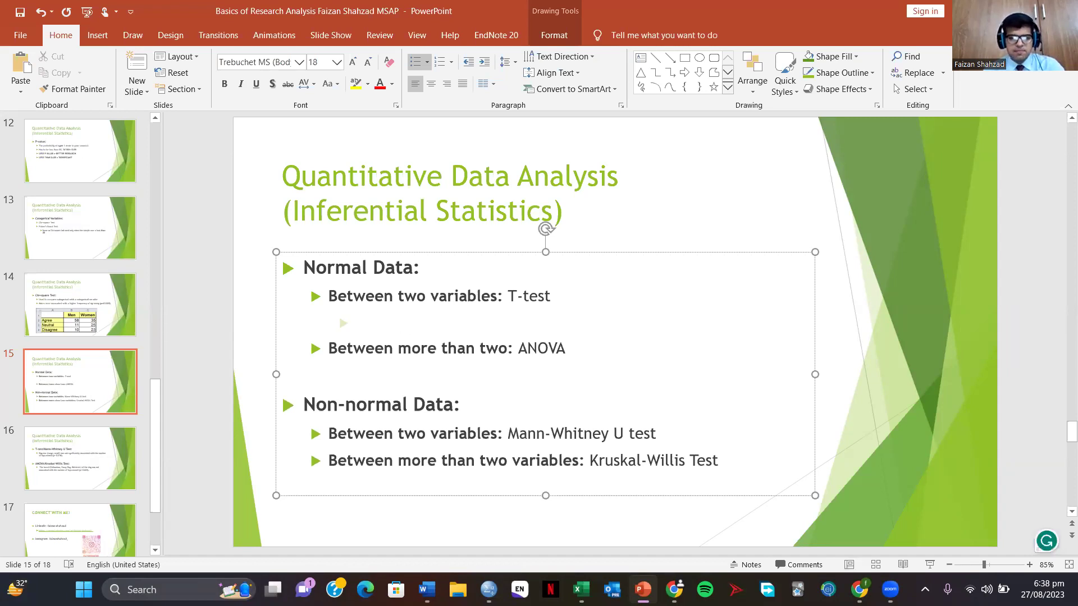